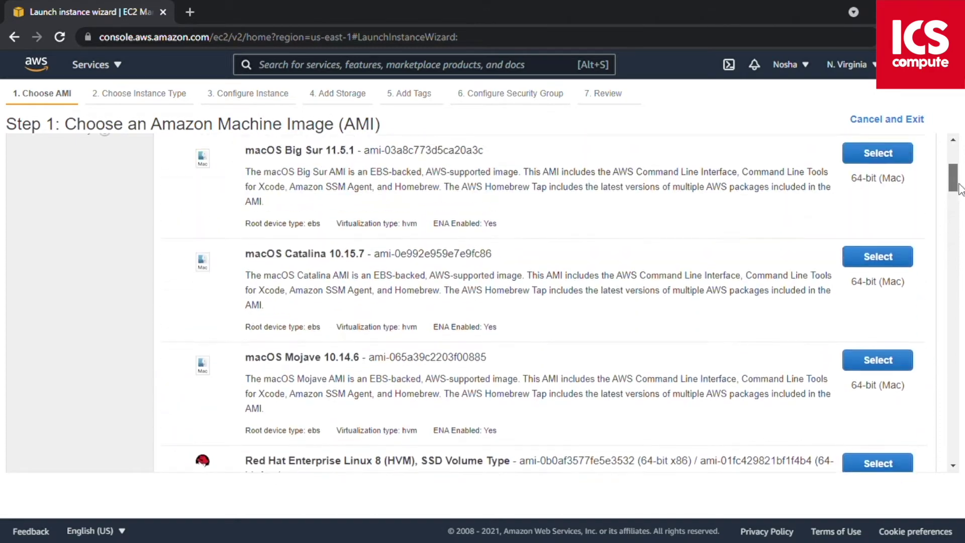
Select the Amazon Linux 2 AMI, keep the t2.micro type and the default instance details, and proceed to storage.
{"action": "left_click", "coordinate": [907, 259]}
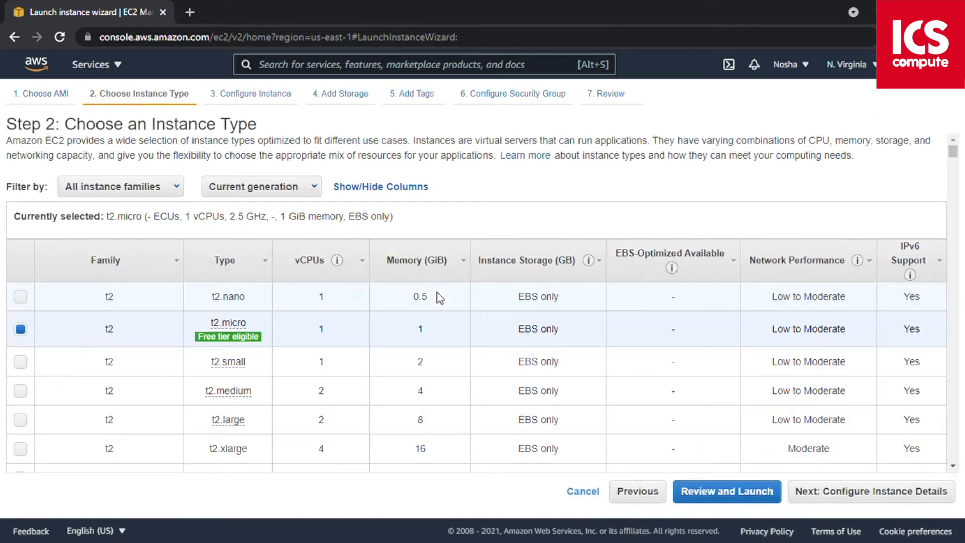
{"action": "left_click", "coordinate": [178, 194]}
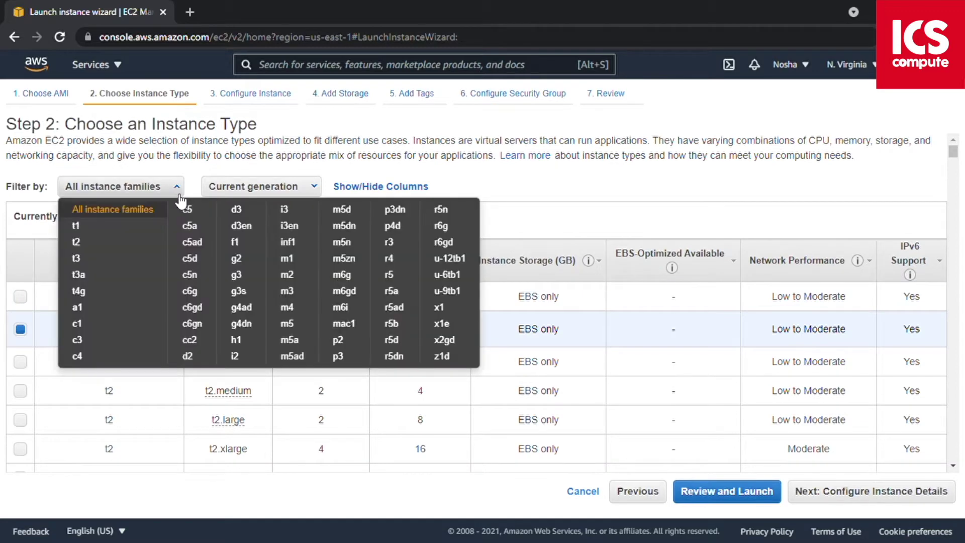
{"action": "left_click", "coordinate": [319, 188]}
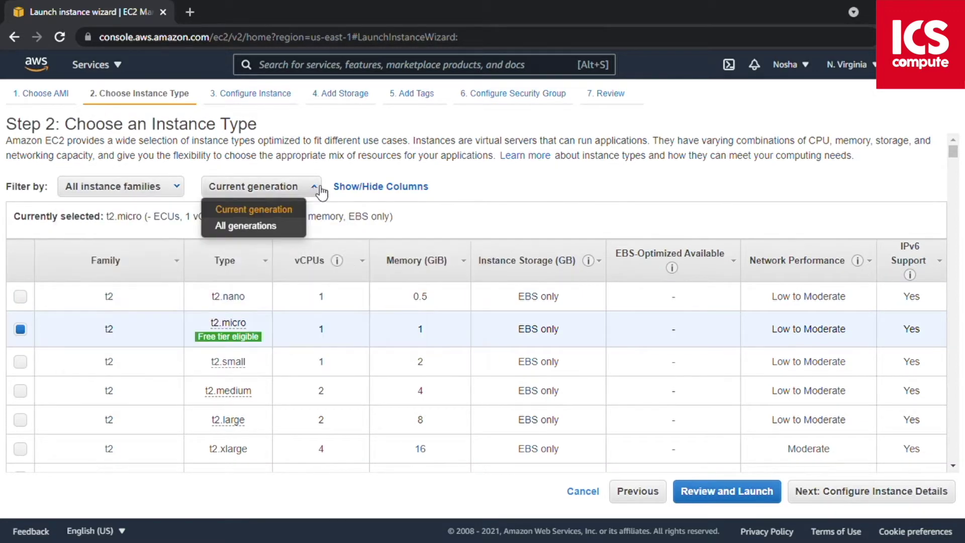
{"action": "mouse_move", "coordinate": [958, 158]}
{"action": "left_mouse_down"}
{"action": "mouse_move", "coordinate": [954, 189]}
{"action": "mouse_move", "coordinate": [953, 150]}
{"action": "left_mouse_up"}
{"action": "mouse_move", "coordinate": [911, 276]}
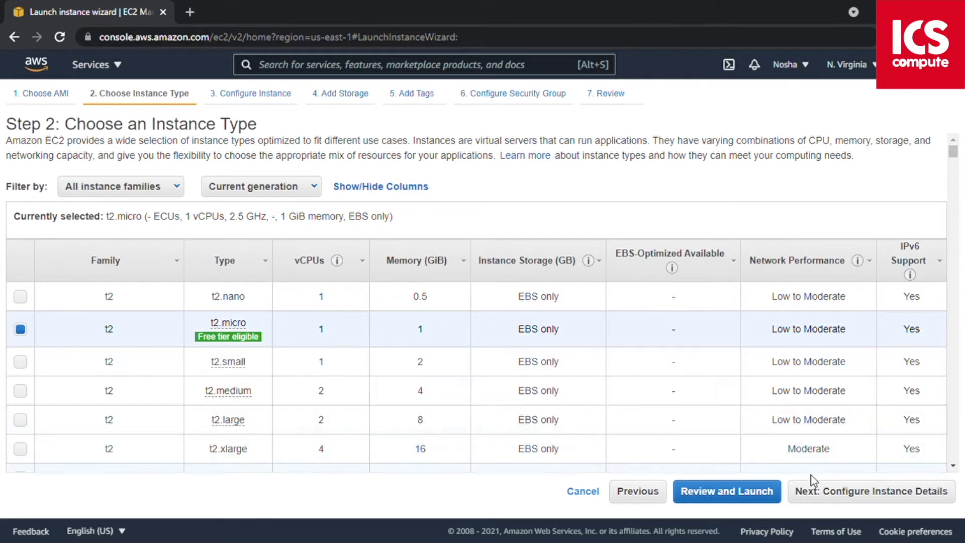
{"action": "left_click", "coordinate": [835, 497]}
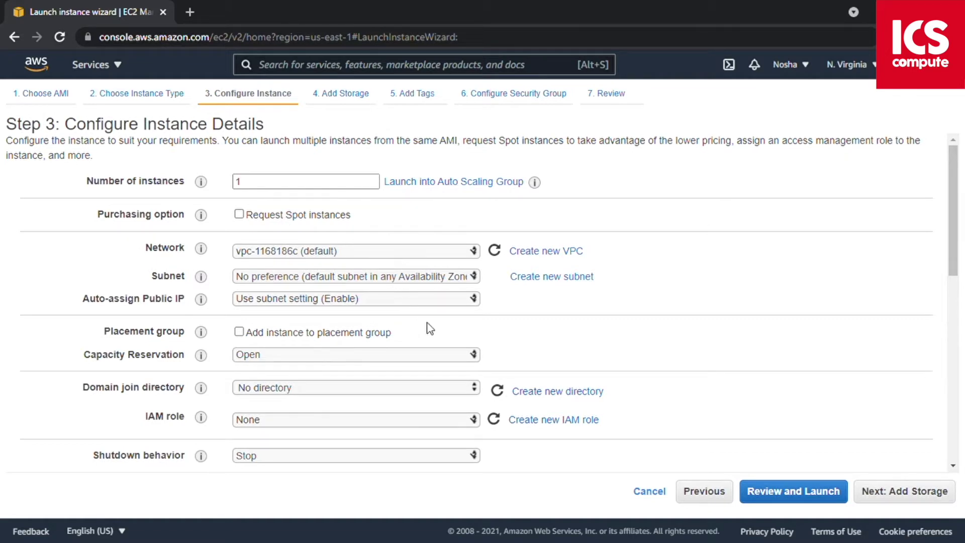
{"action": "left_click_drag", "start_coordinate": [957, 206], "coordinate": [952, 399]}
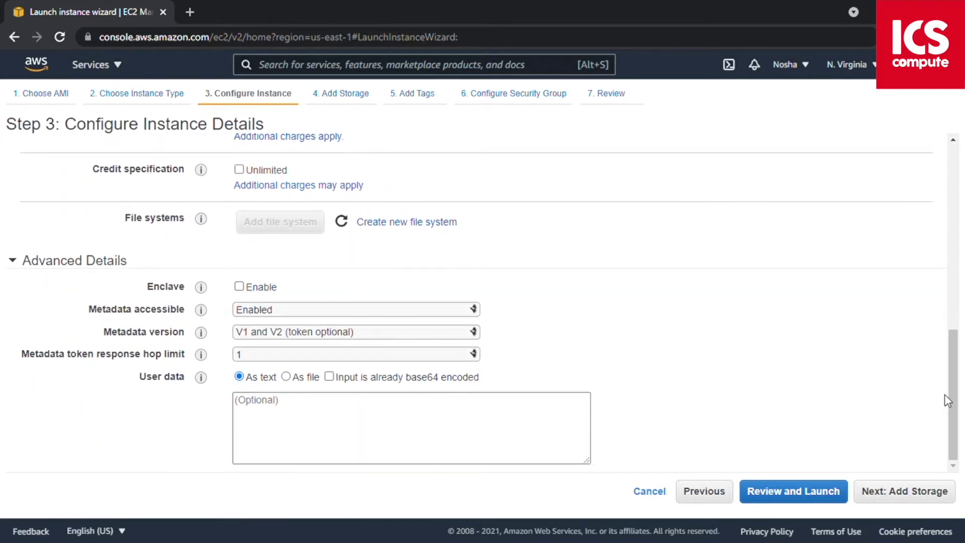
{"action": "left_click", "coordinate": [905, 491]}
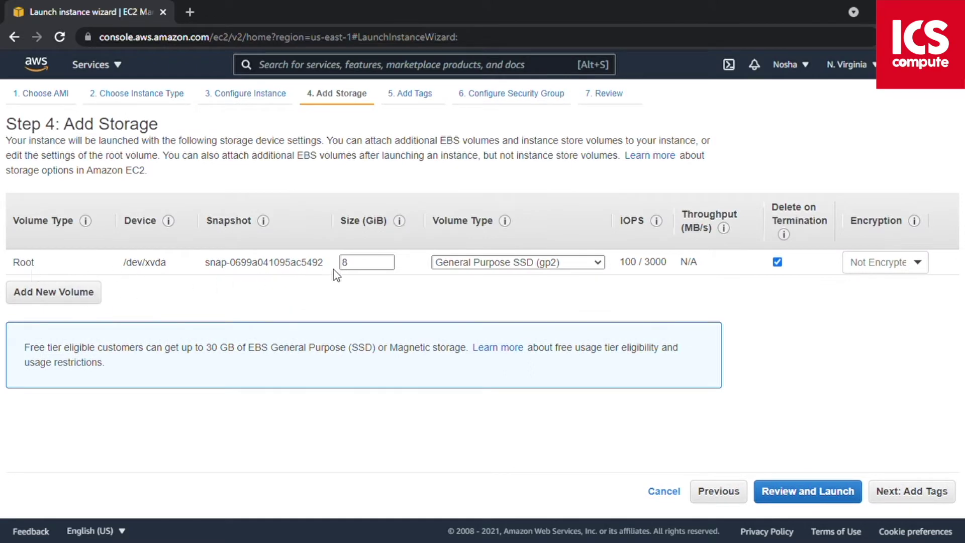
Try adding a second EBS volume beside the root volume, remove it, and proceed to the tags.
{"action": "left_click", "coordinate": [602, 270]}
{"action": "left_click", "coordinate": [34, 299]}
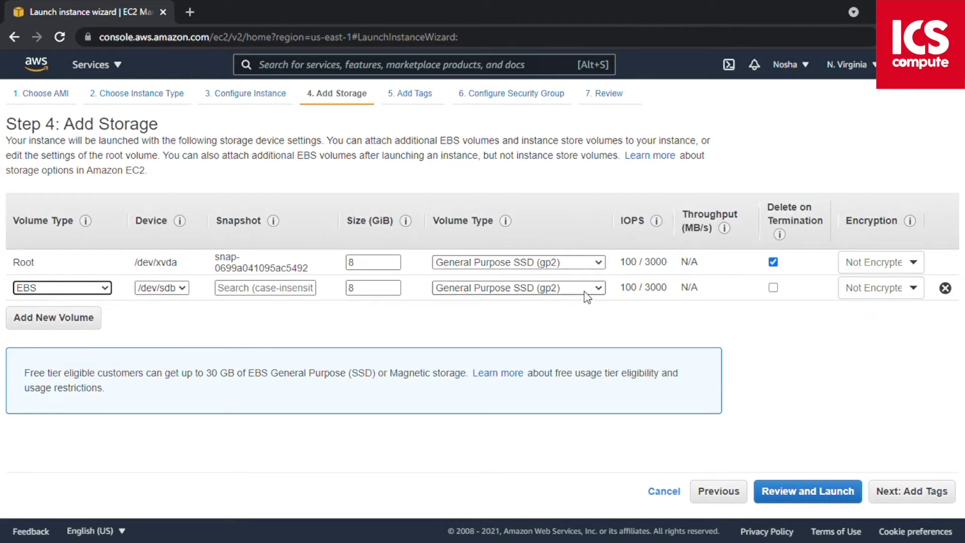
{"action": "left_click", "coordinate": [598, 289]}
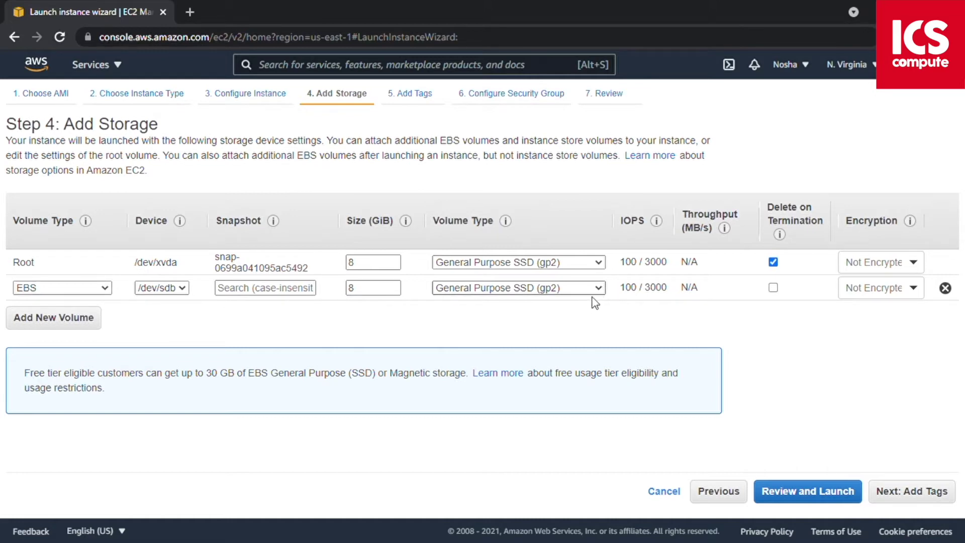
{"action": "left_click", "coordinate": [946, 288]}
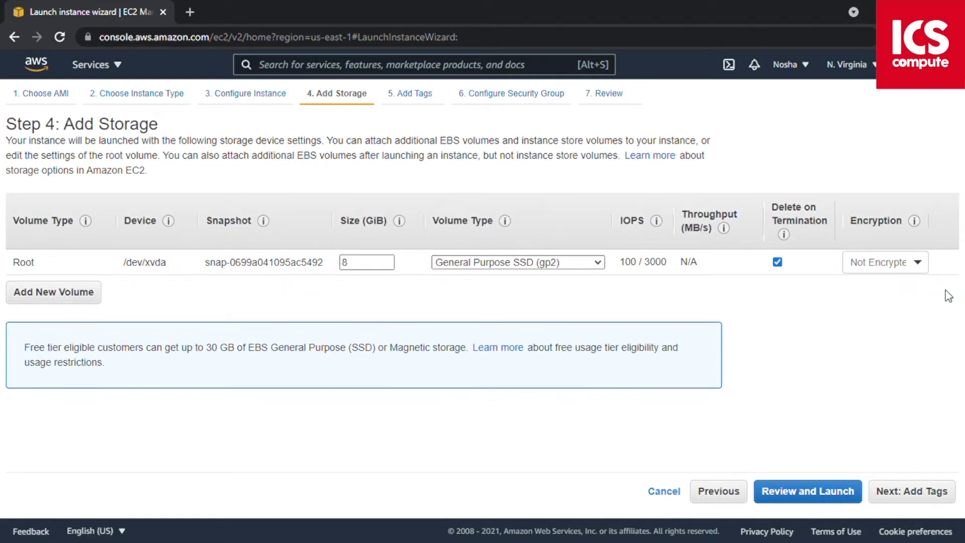
{"action": "left_click", "coordinate": [905, 491]}
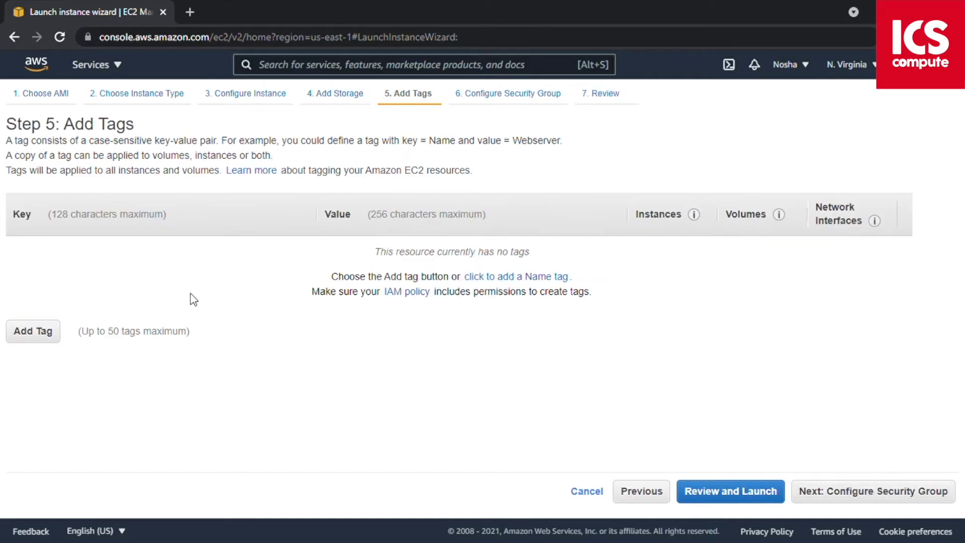
Add an instance tag with the key "name" and the value "webserver".
{"action": "type", "text": "name"}
{"action": "key", "text": "Tab"}
{"action": "type", "text": "webserver"}
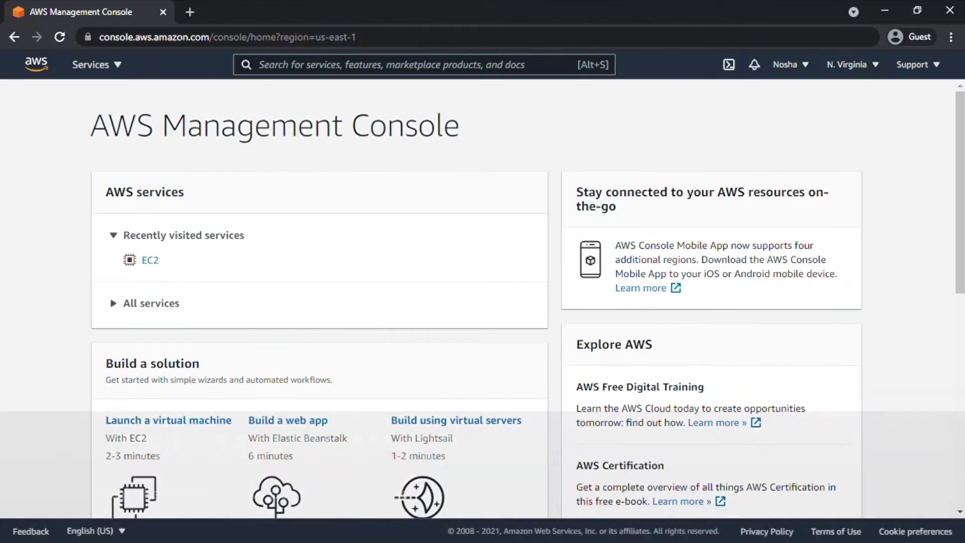
Open the EC2 dashboard from the AWS console home and start launching a new instance.
{"action": "left_click", "coordinate": [118, 67]}
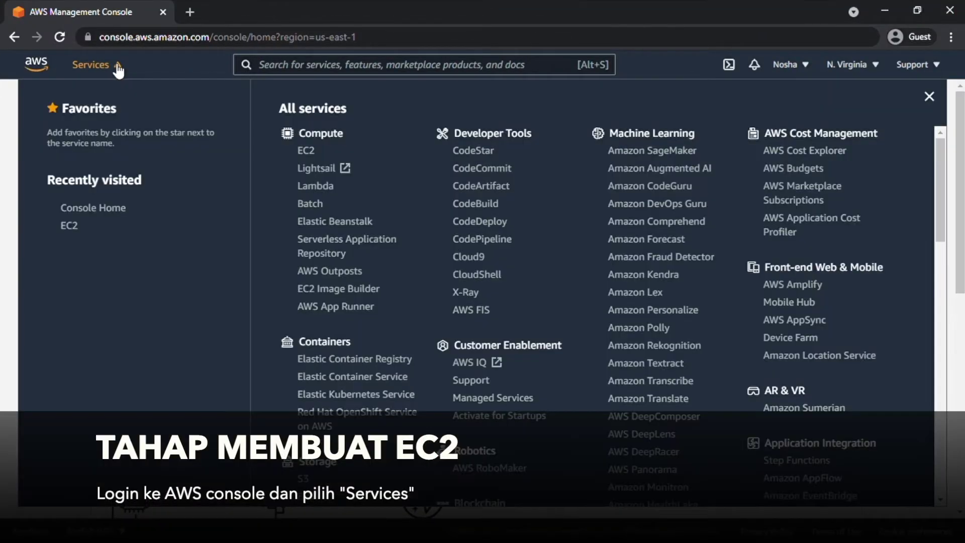
{"action": "left_click", "coordinate": [308, 152]}
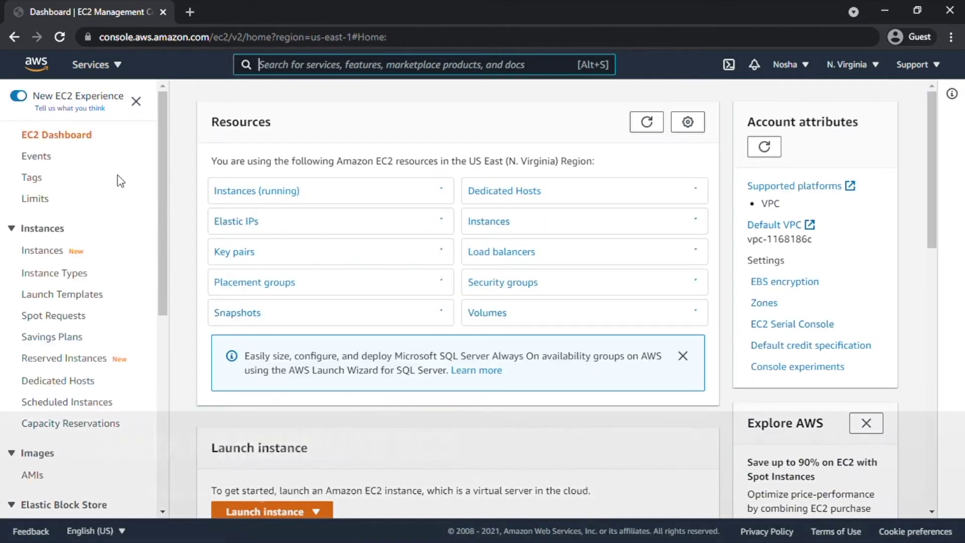
{"action": "scroll", "coordinate": [393, 254], "scroll_direction": "down", "scroll_amount": 2}
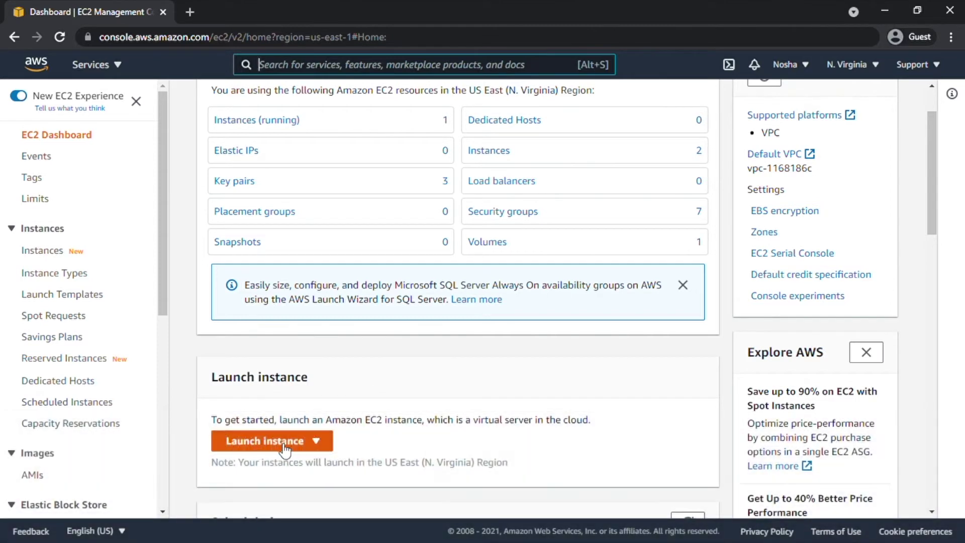
{"action": "left_click", "coordinate": [284, 445]}
{"action": "left_click", "coordinate": [275, 396]}
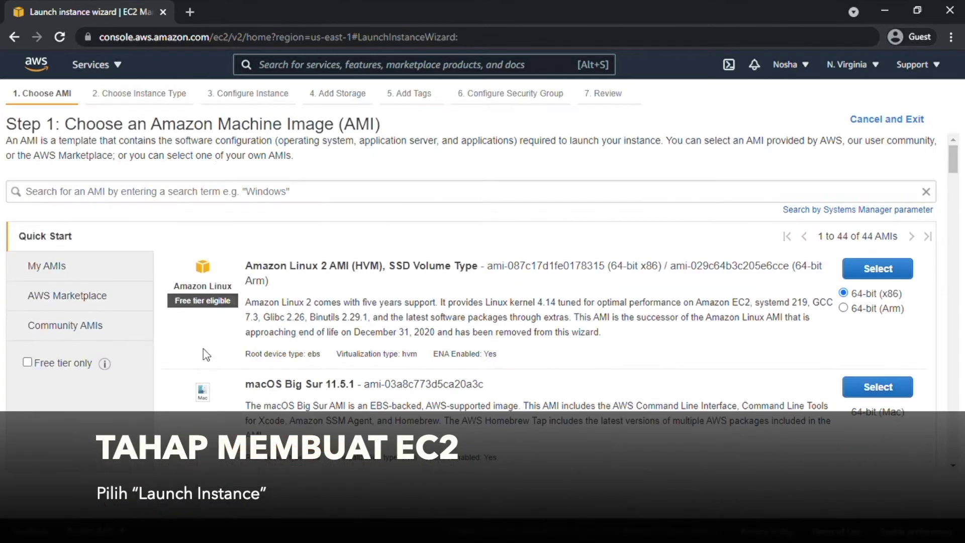
Browse the available machine images and select Amazon Linux 2 AMI (HVM), SSD Volume Type, 64-bit (x86).
{"action": "left_click_drag", "start_coordinate": [954, 171], "coordinate": [945, 248]}
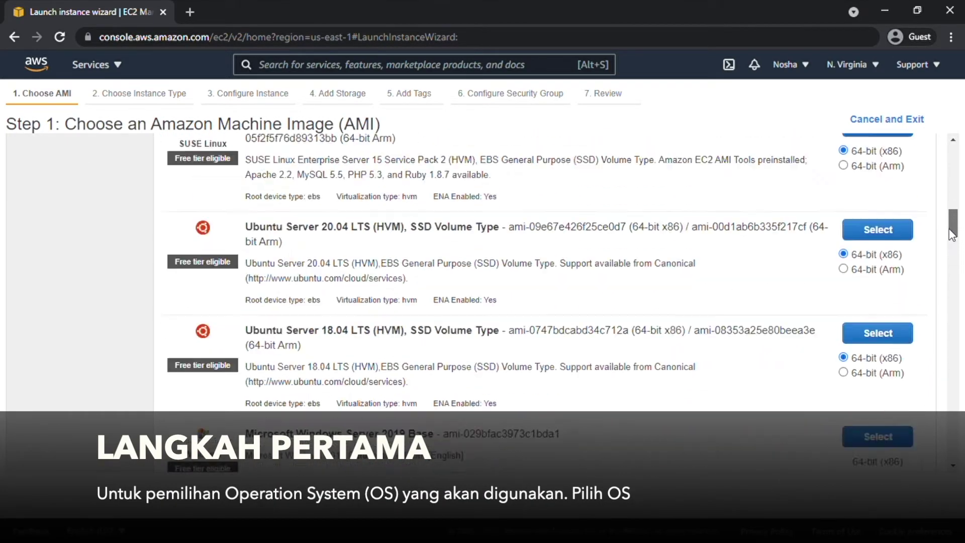
{"action": "left_click_drag", "start_coordinate": [952, 234], "coordinate": [954, 151]}
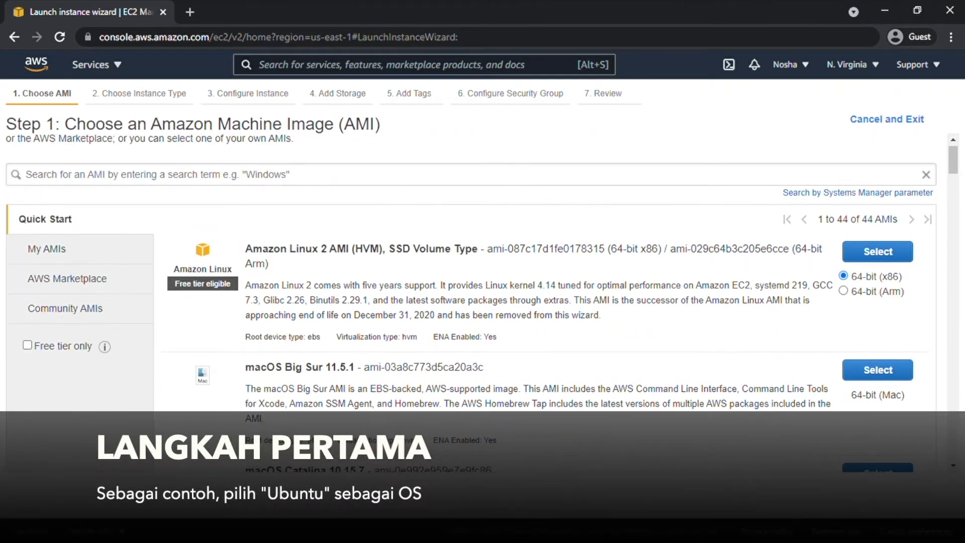
{"action": "left_click", "coordinate": [911, 257]}
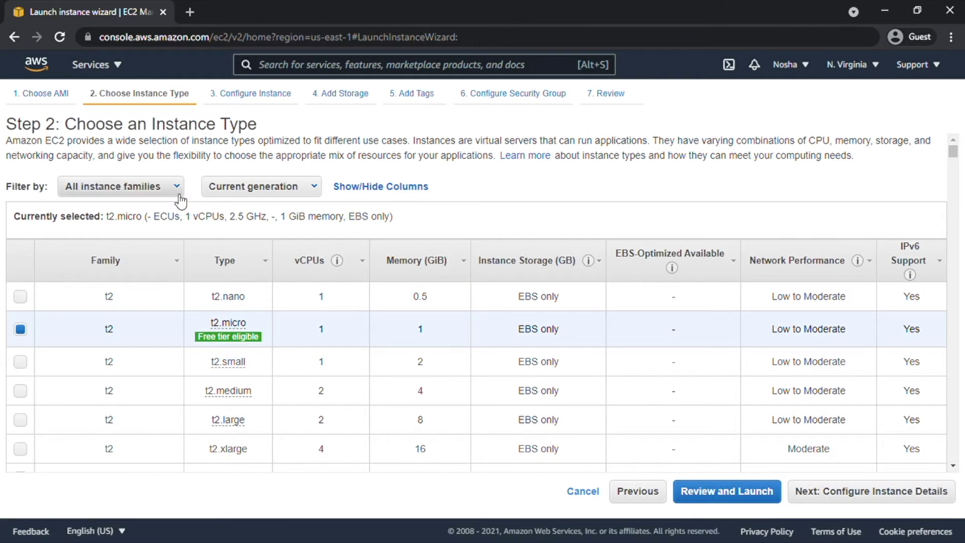
Look over the instance type filters, keep t2.micro and the default instance details, and proceed to storage.
{"action": "left_click", "coordinate": [172, 191]}
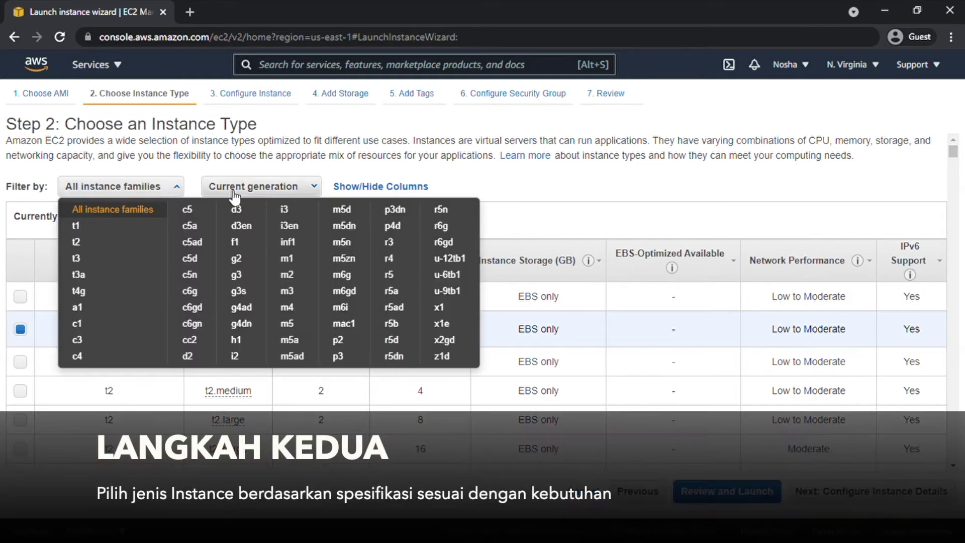
{"action": "left_click", "coordinate": [320, 187]}
{"action": "mouse_move", "coordinate": [953, 152]}
{"action": "left_mouse_down"}
{"action": "mouse_move", "coordinate": [953, 189]}
{"action": "mouse_move", "coordinate": [952, 151]}
{"action": "left_mouse_up"}
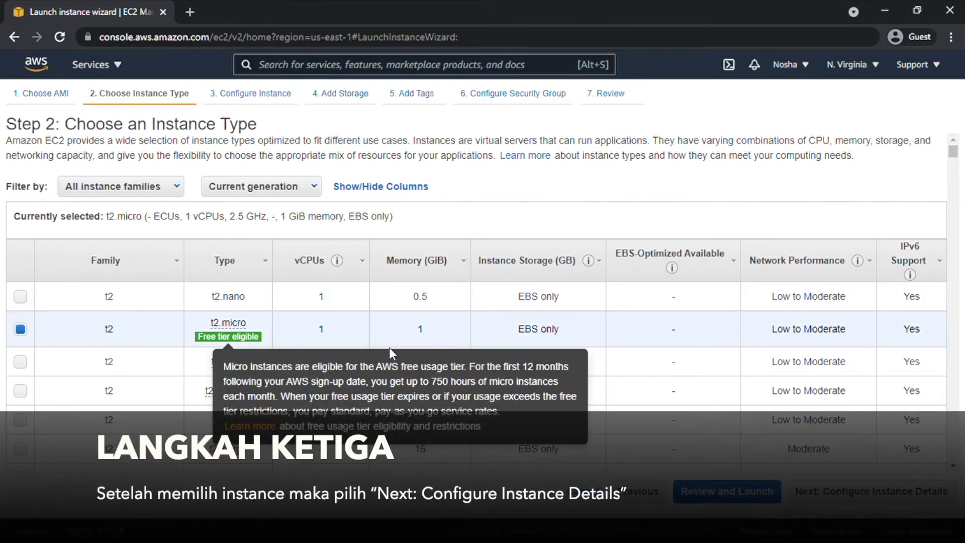
{"action": "left_click", "coordinate": [836, 497]}
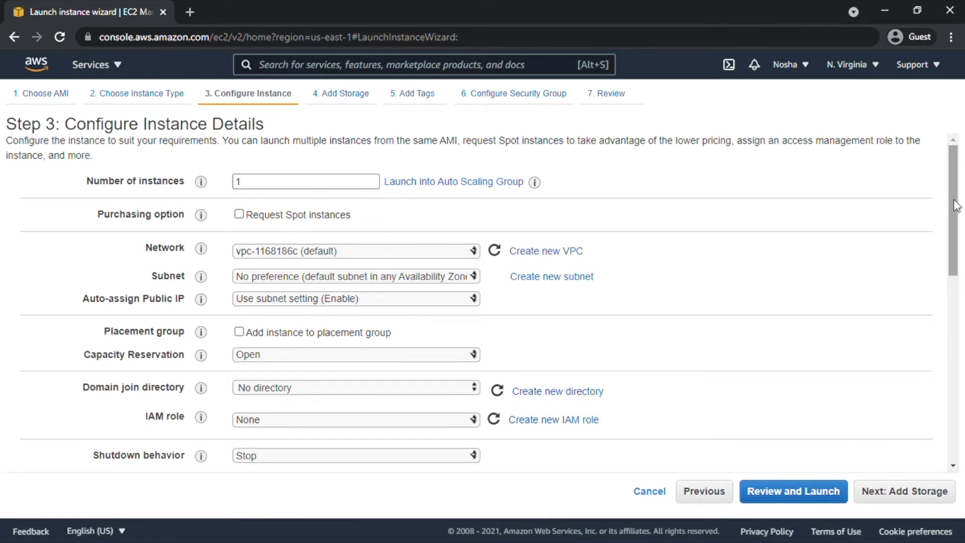
{"action": "left_click_drag", "start_coordinate": [957, 206], "coordinate": [952, 400]}
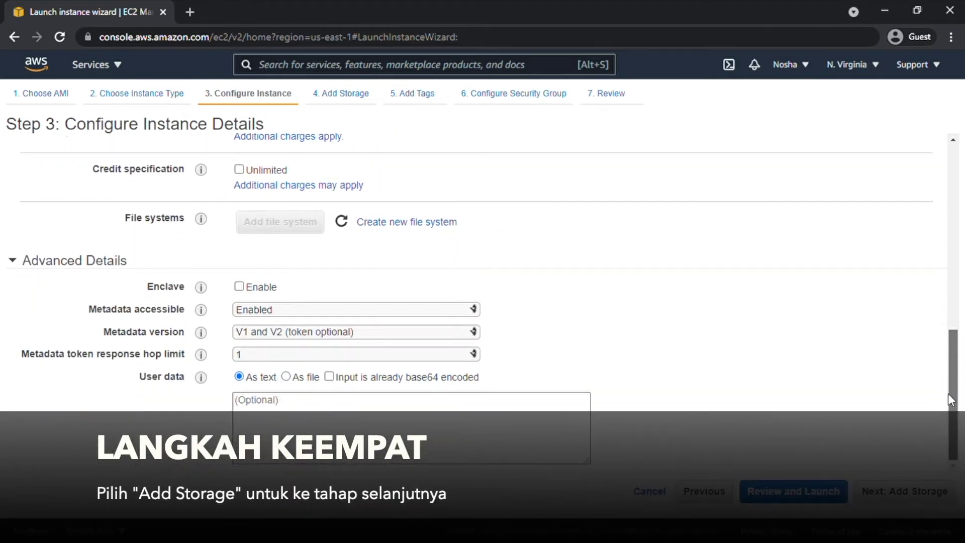
{"action": "left_click", "coordinate": [940, 495]}
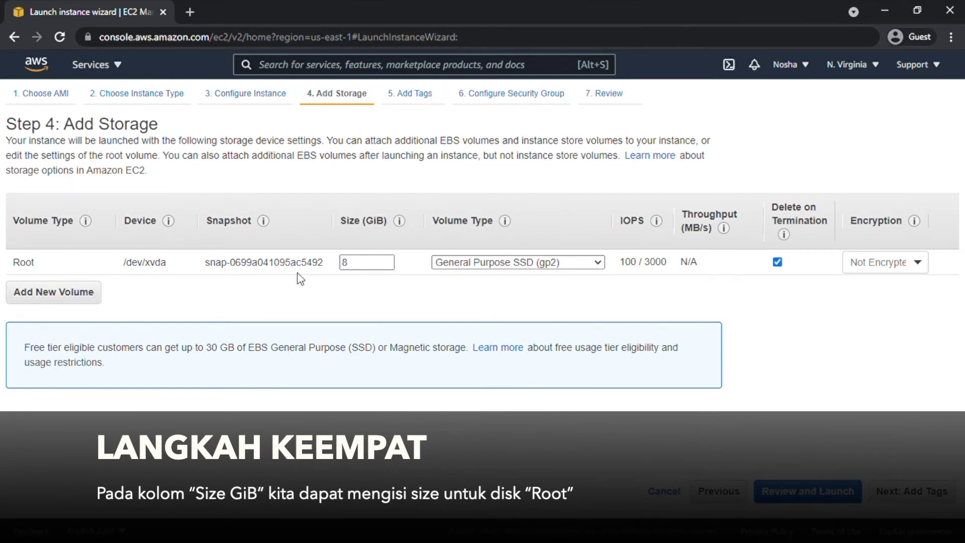
Add an extra EBS volume, remove it so only the root volume remains, and continue to the tags.
{"action": "left_click", "coordinate": [53, 292]}
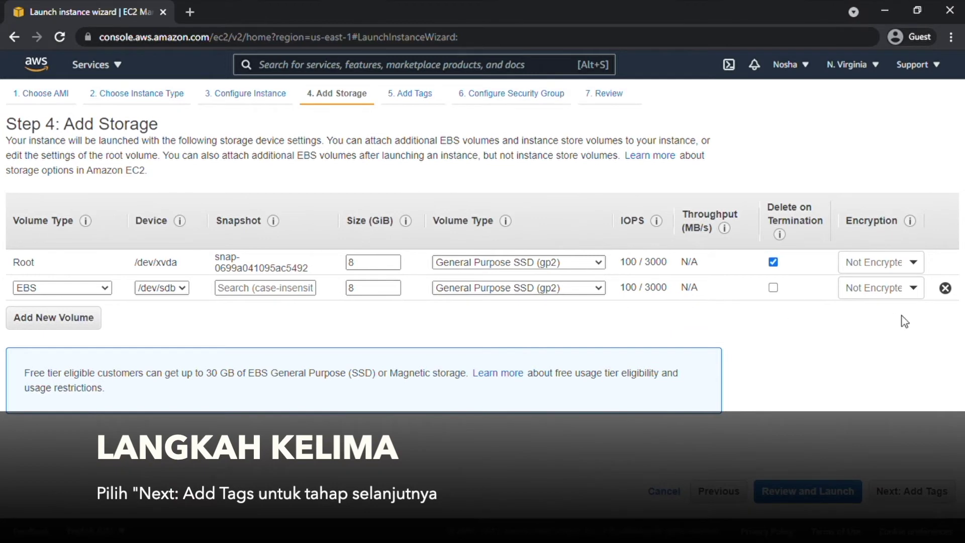
{"action": "left_click", "coordinate": [945, 288]}
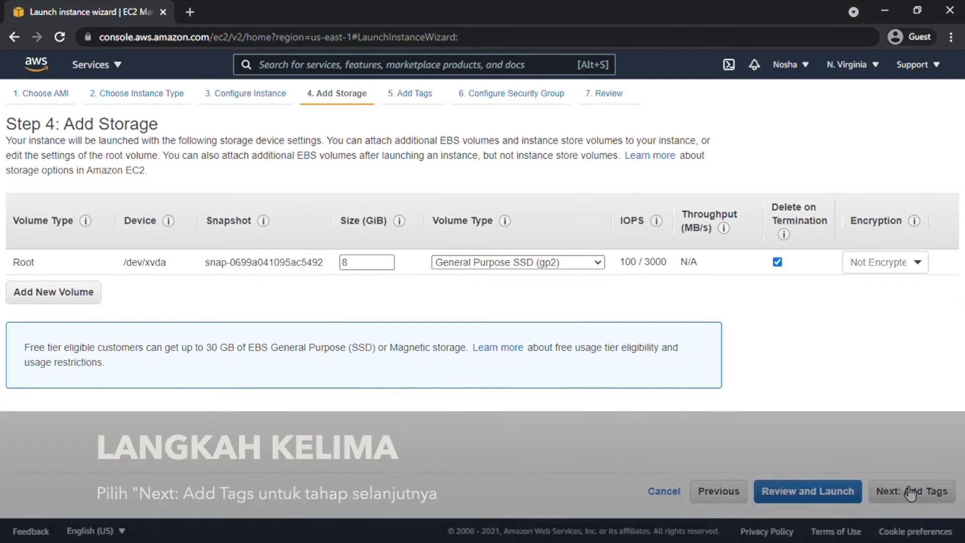
{"action": "left_click", "coordinate": [920, 491]}
Add a tag with the key "name" and the value "webserver1", and continue to the security group configuration.
{"action": "left_click", "coordinate": [32, 332]}
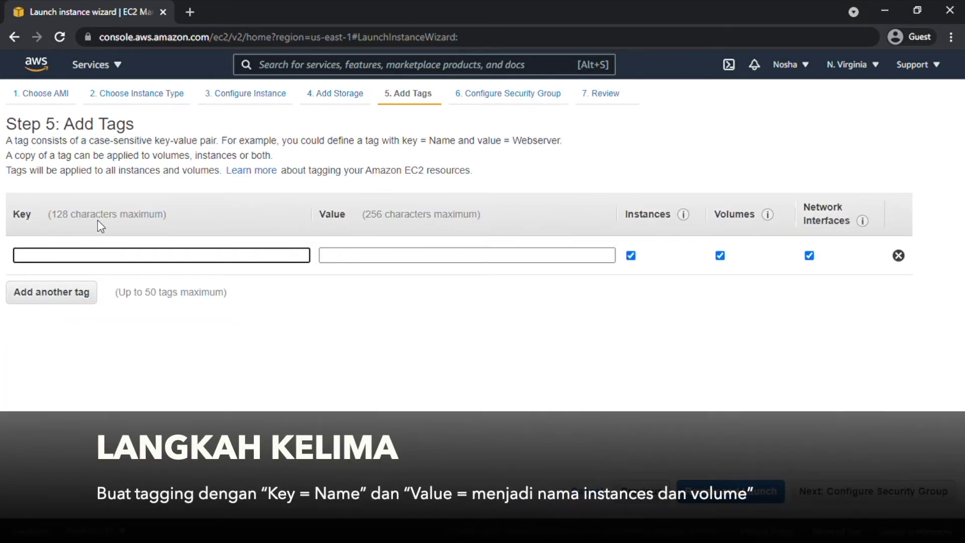
{"action": "type", "text": "name"}
{"action": "key", "text": "Tab"}
{"action": "type", "text": "webserver1"}
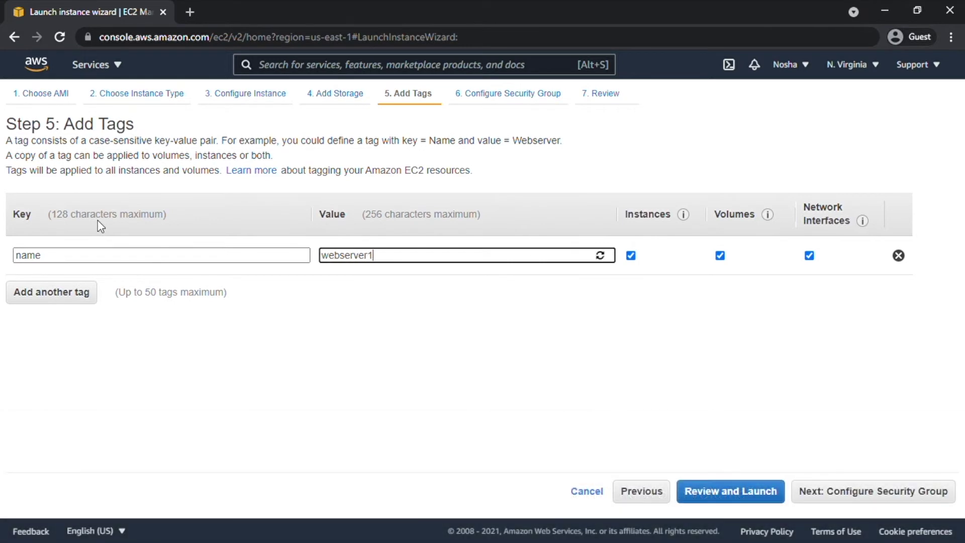
{"action": "left_click", "coordinate": [835, 498]}
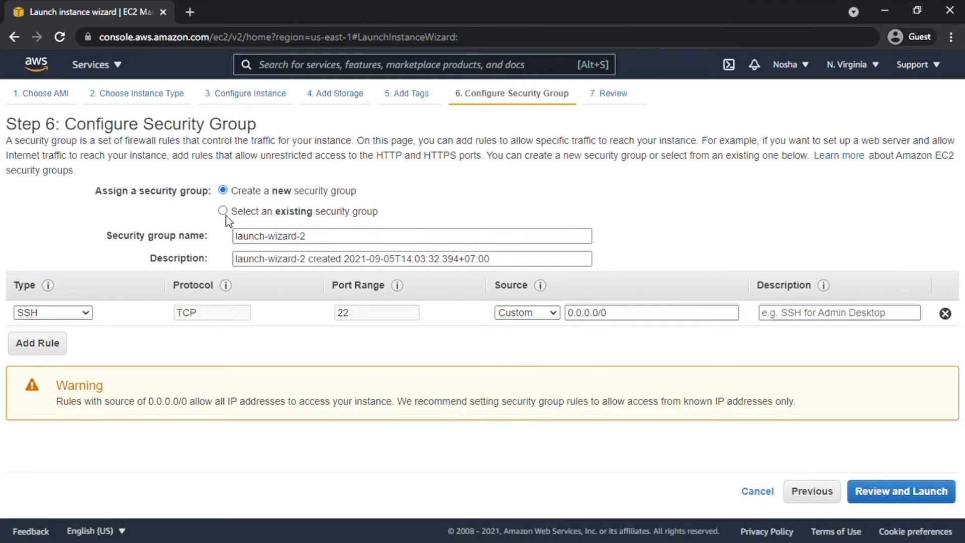
Look through the list of existing security groups and return to creating a new security group.
{"action": "left_click", "coordinate": [223, 211]}
{"action": "scroll", "coordinate": [277, 322], "scroll_direction": "down", "scroll_amount": 2}
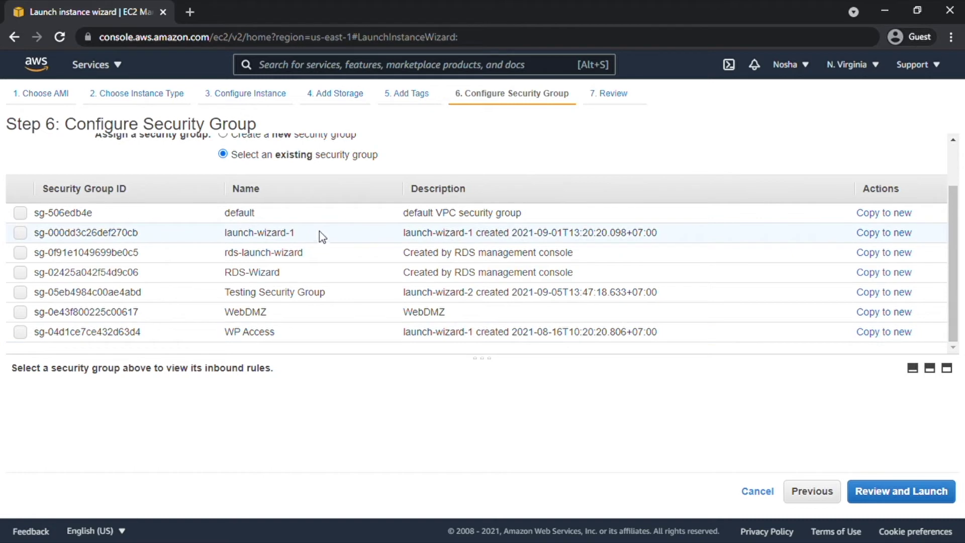
{"action": "scroll", "coordinate": [322, 243], "scroll_direction": "up", "scroll_amount": 2}
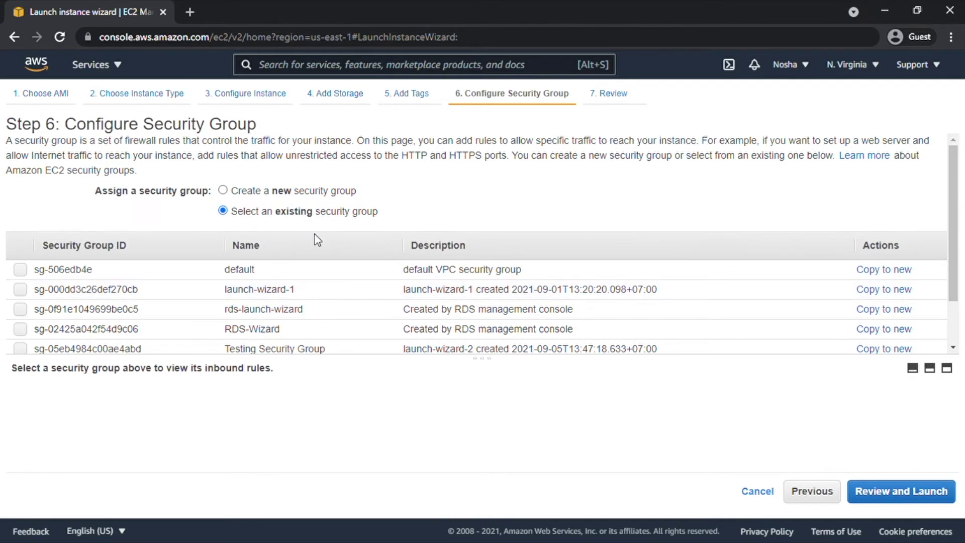
{"action": "left_click", "coordinate": [307, 193]}
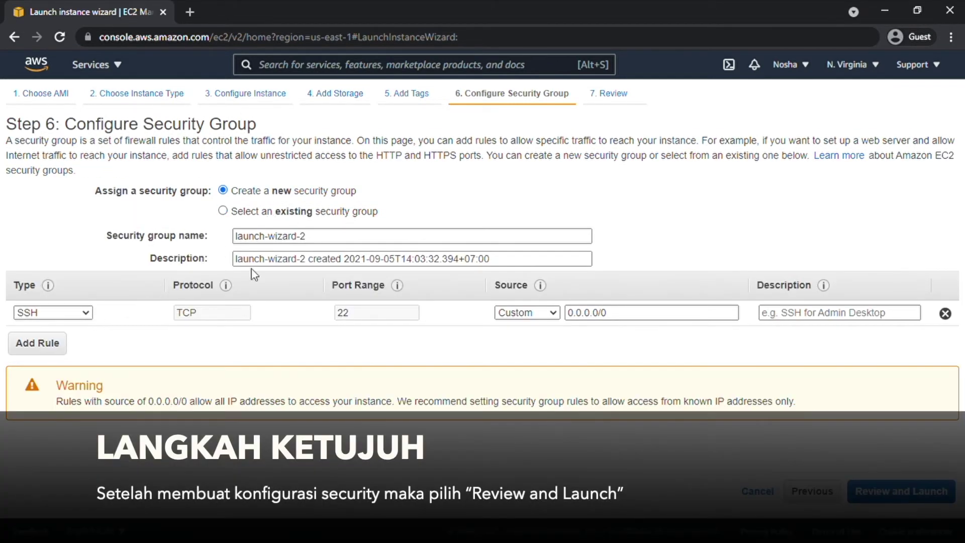
Name the new security group WebSecGroup.
{"action": "triple_click", "coordinate": [242, 237]}
{"action": "type", "text": "Web"}
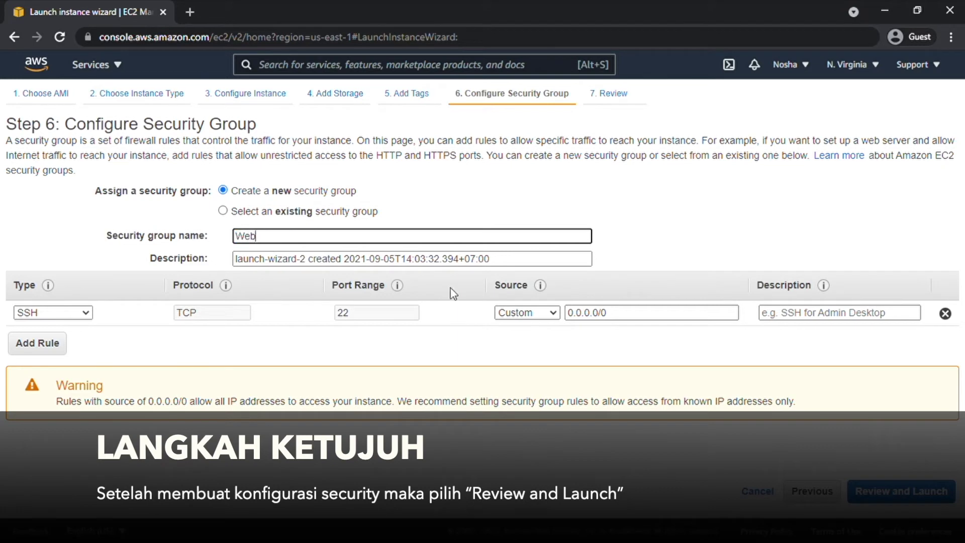
{"action": "type", "text": "SecGroup"}
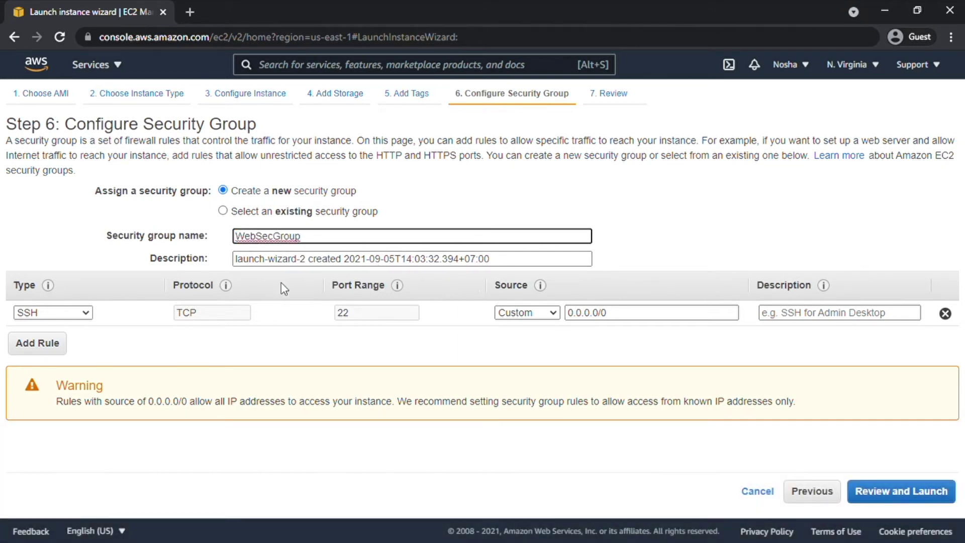
Add an HTTP inbound rule to the new security group alongside the SSH rule.
{"action": "left_click", "coordinate": [55, 344]}
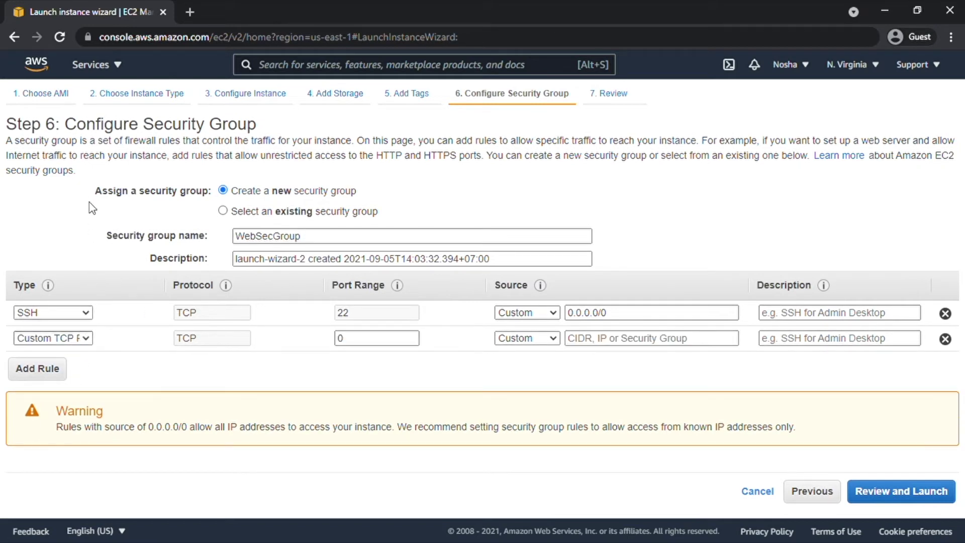
{"action": "left_click", "coordinate": [96, 265]}
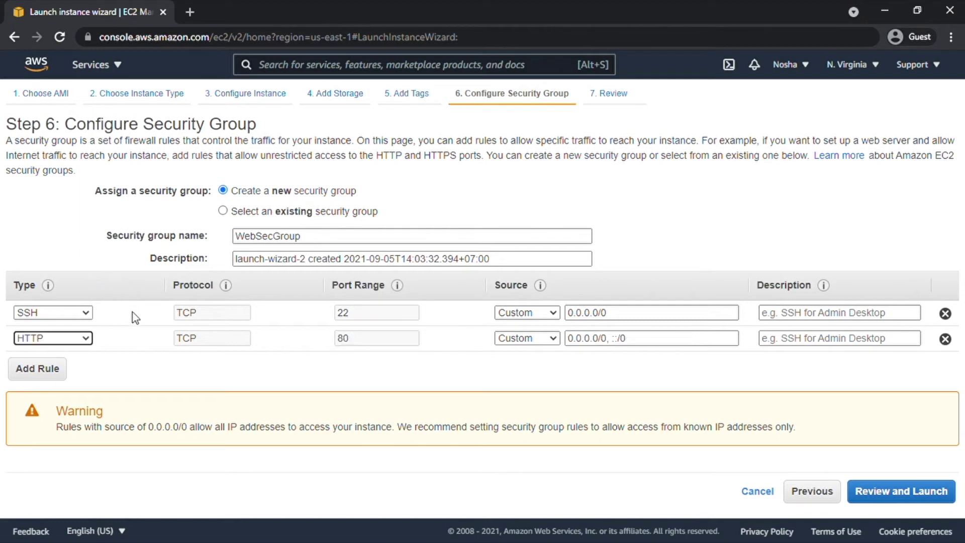
{"action": "left_click", "coordinate": [50, 369]}
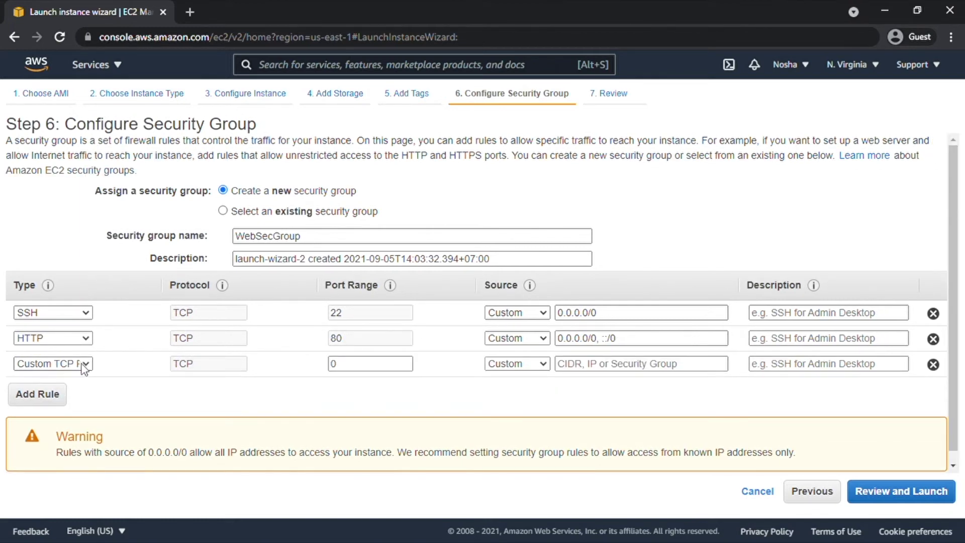
{"action": "left_click", "coordinate": [86, 369]}
{"action": "left_click", "coordinate": [934, 364]}
Continue to the launch review, look over the instance details, and proceed to the key pair selection.
{"action": "left_click", "coordinate": [924, 498]}
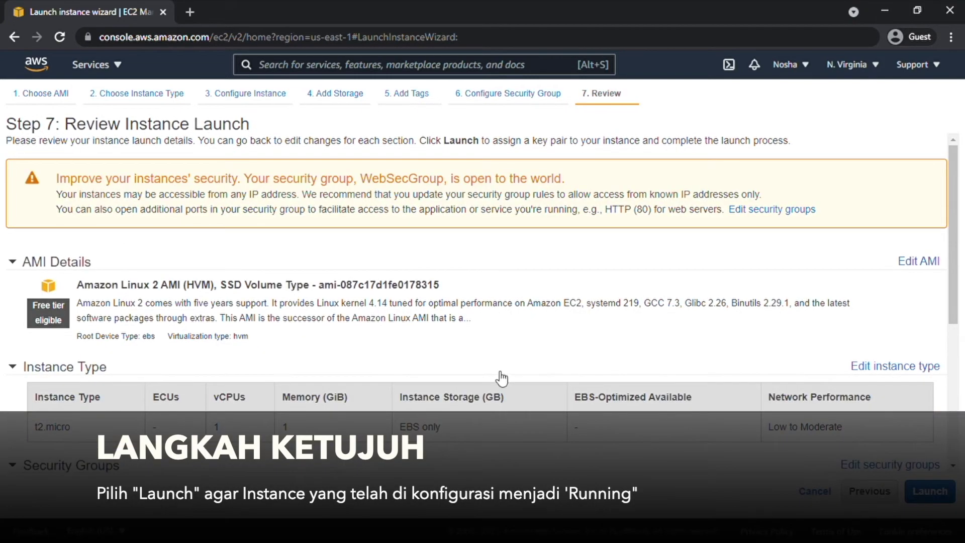
{"action": "scroll", "coordinate": [598, 319], "scroll_direction": "down", "scroll_amount": 2}
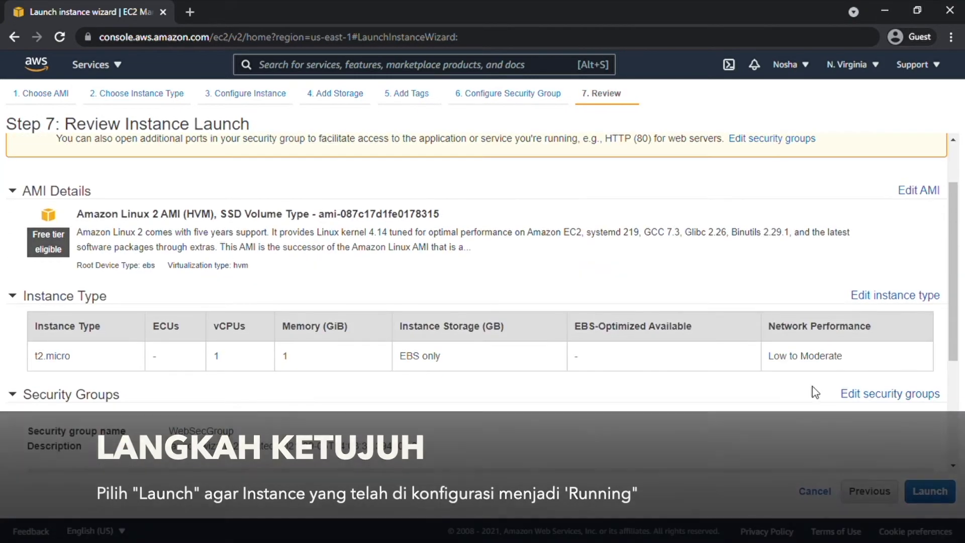
{"action": "left_click", "coordinate": [936, 489]}
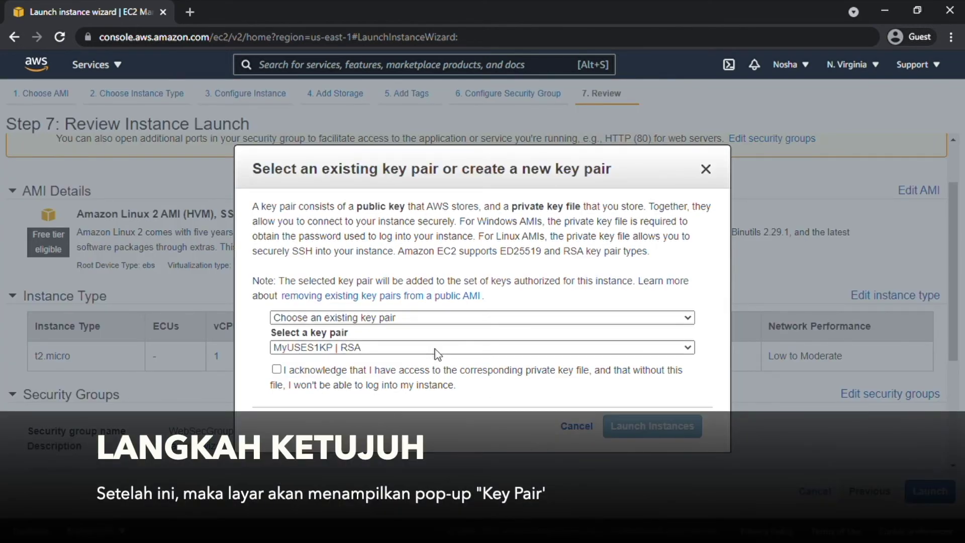
Create a new key pair named WebTestServerKey and download its private key file.
{"action": "left_click", "coordinate": [440, 317]}
{"action": "left_click", "coordinate": [444, 329]}
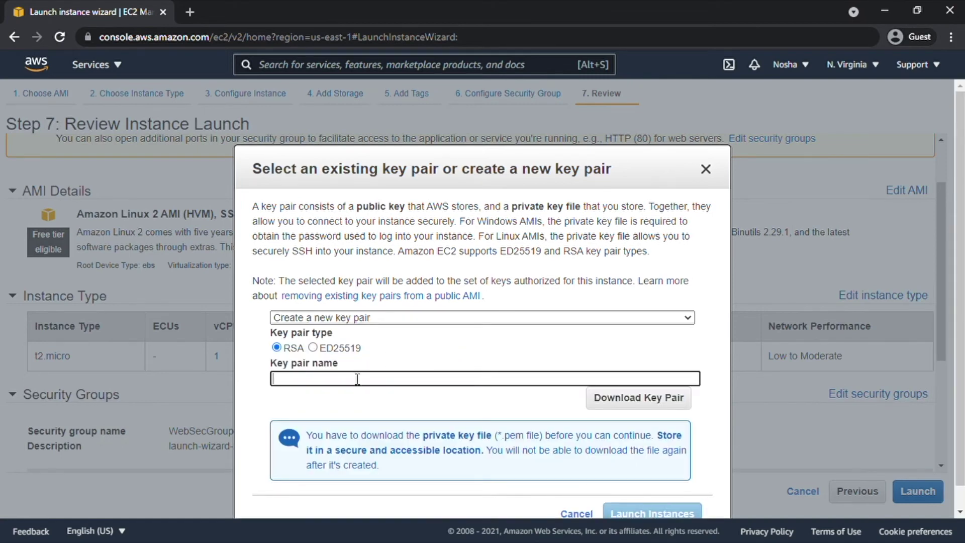
{"action": "type", "text": "We"}
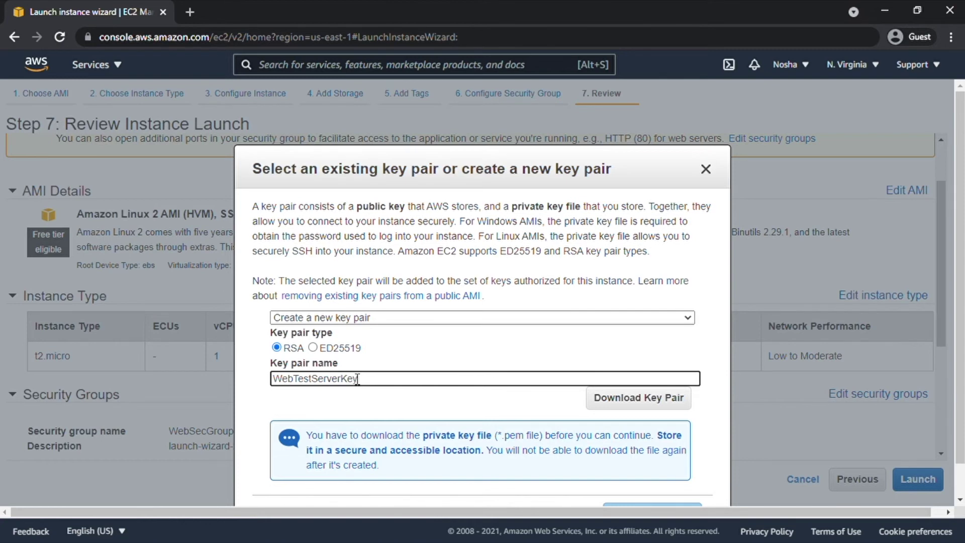
{"action": "type", "text": "bTestServerKey"}
{"action": "left_click", "coordinate": [599, 400]}
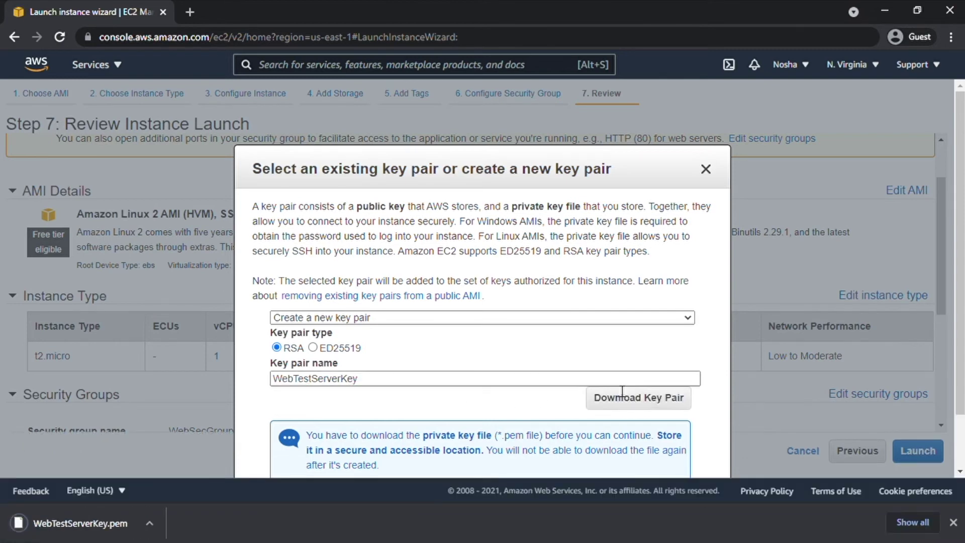
Launch the instance with the new key pair and look over the launch status page.
{"action": "scroll", "coordinate": [639, 346], "scroll_direction": "down", "scroll_amount": 1}
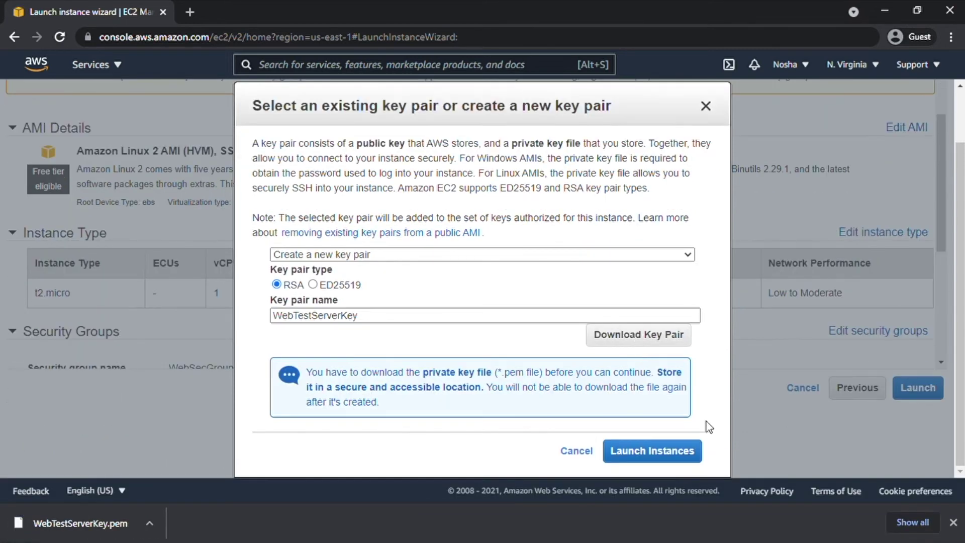
{"action": "left_click", "coordinate": [693, 452]}
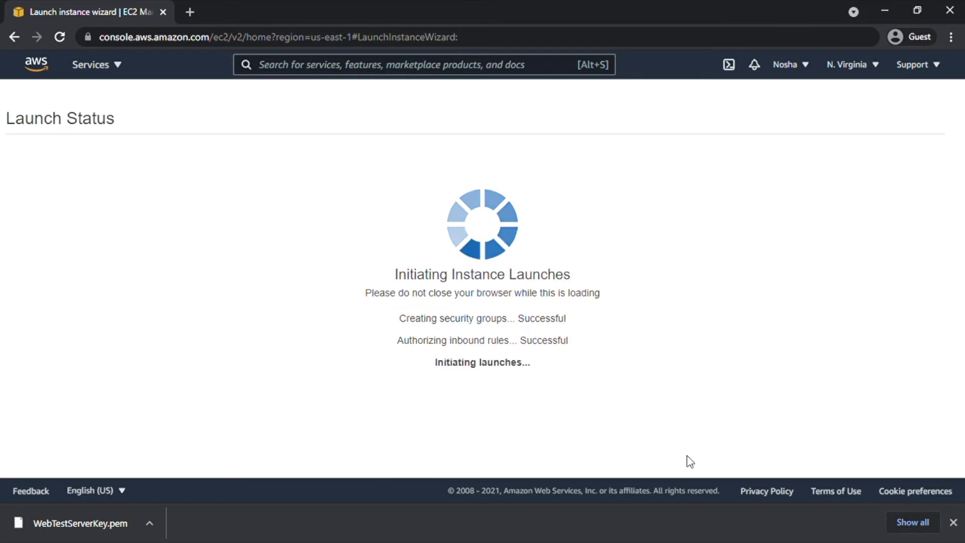
{"action": "scroll", "coordinate": [764, 312], "scroll_direction": "down", "scroll_amount": 2}
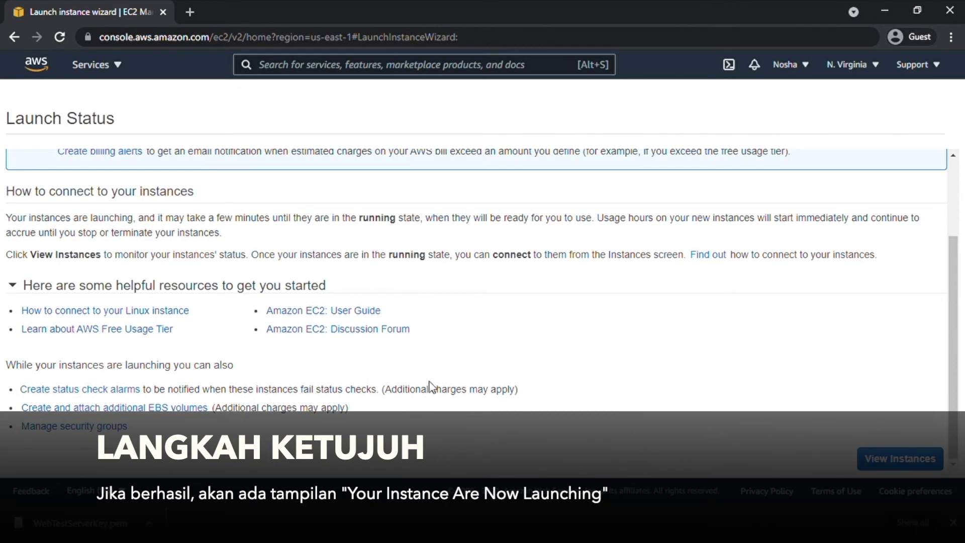
{"action": "scroll", "coordinate": [261, 216], "scroll_direction": "up", "scroll_amount": 3}
{"action": "scroll", "coordinate": [502, 265], "scroll_direction": "down", "scroll_amount": 3}
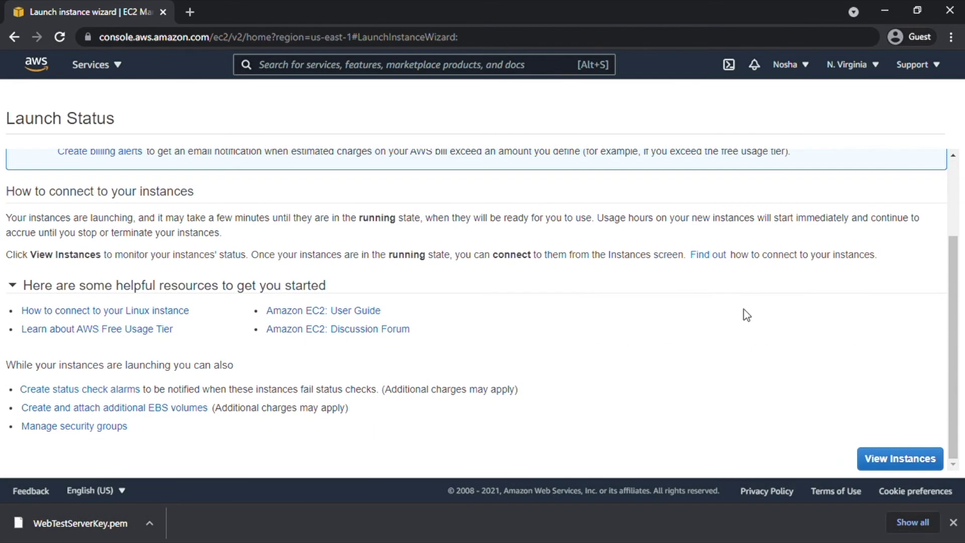
Open the instances list and examine the new instance's details across all columns, including its state, security group and key name.
{"action": "left_click", "coordinate": [901, 460]}
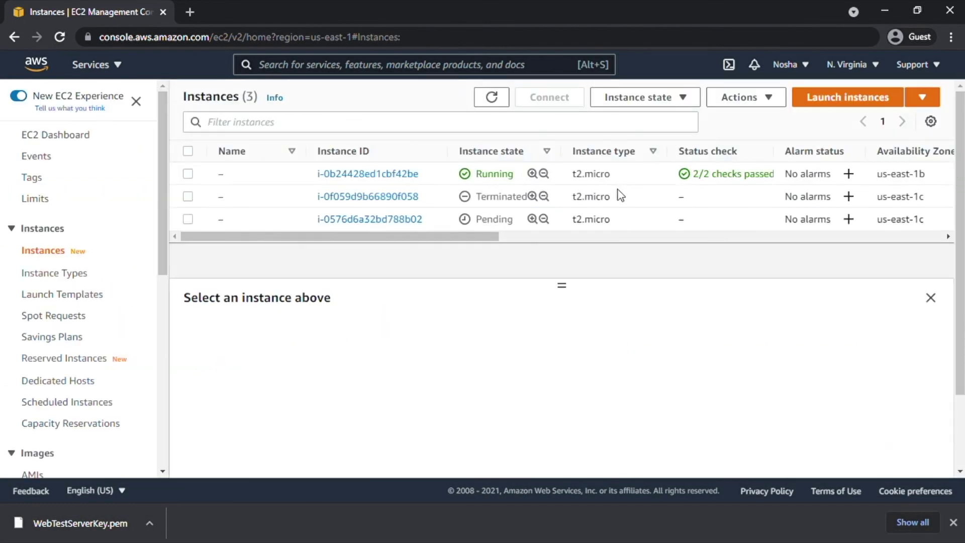
{"action": "left_click_drag", "start_coordinate": [473, 235], "coordinate": [932, 246]}
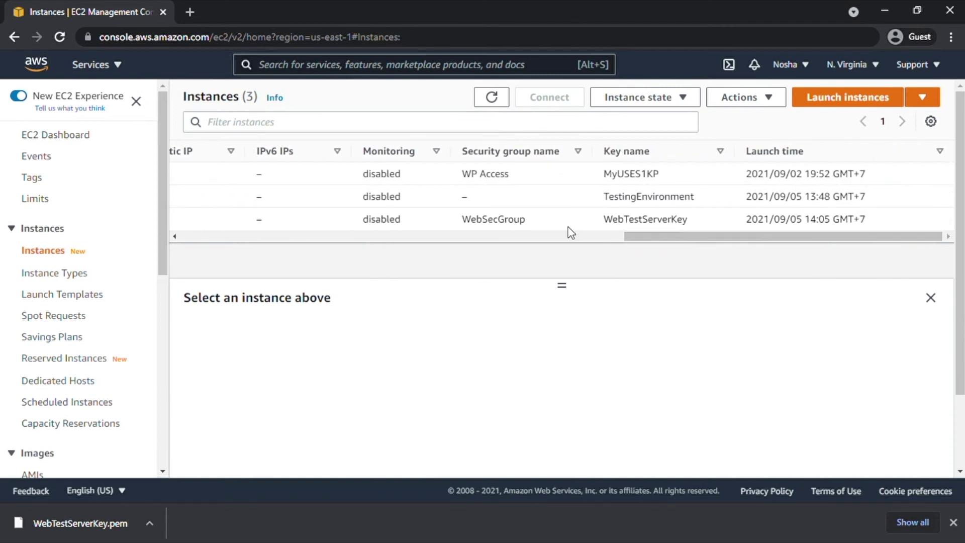
{"action": "left_click_drag", "start_coordinate": [845, 236], "coordinate": [373, 242]}
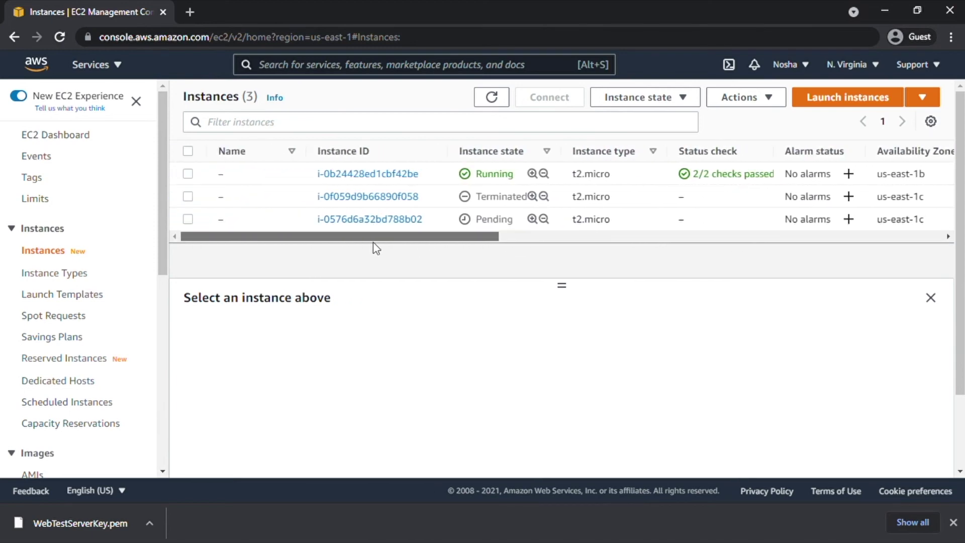